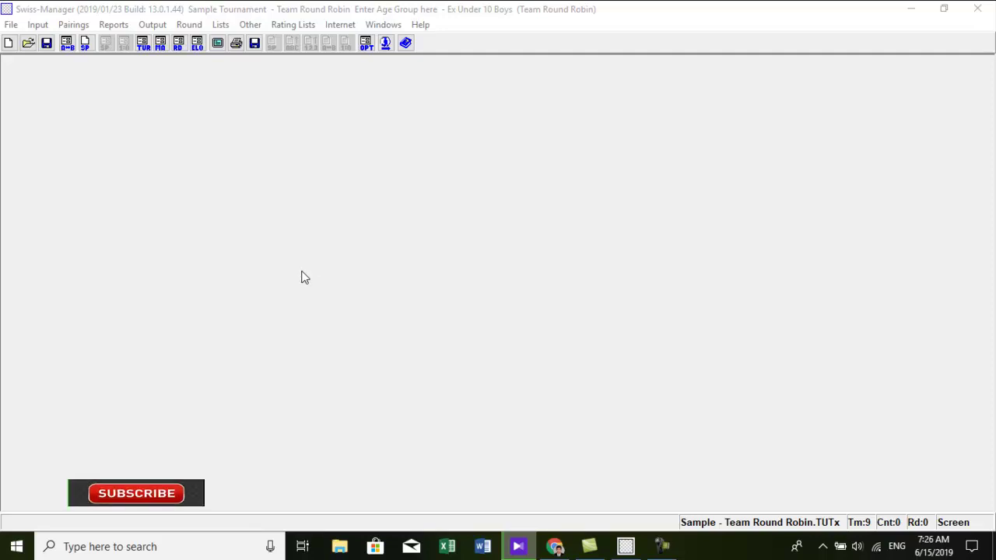
Open the Teams Dialog listing the nine tournament teams.
click(178, 194)
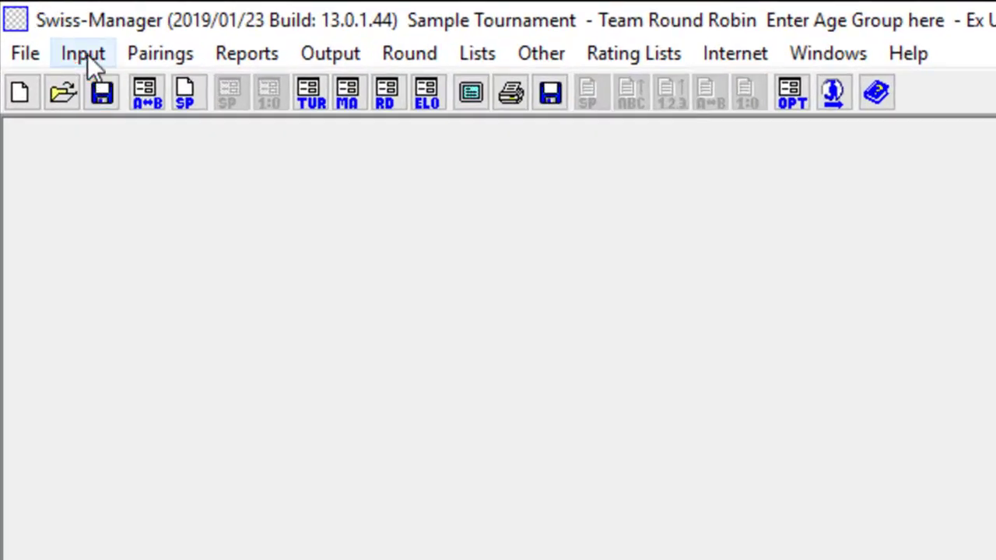
click(84, 53)
click(150, 235)
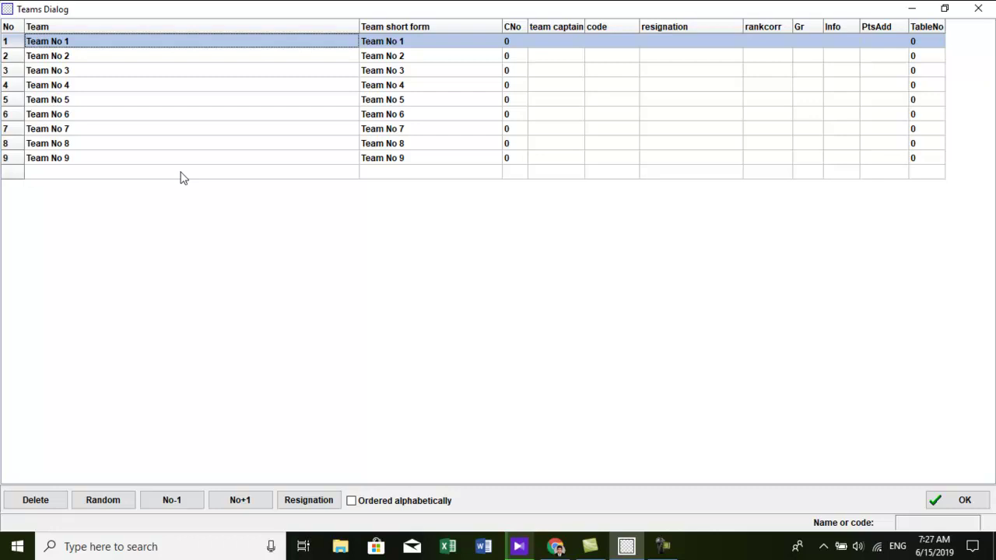
Step through Team No 2's code, rankcorr, Gr, Info and PtsAdd fields and rows 3–4.
click(391, 68)
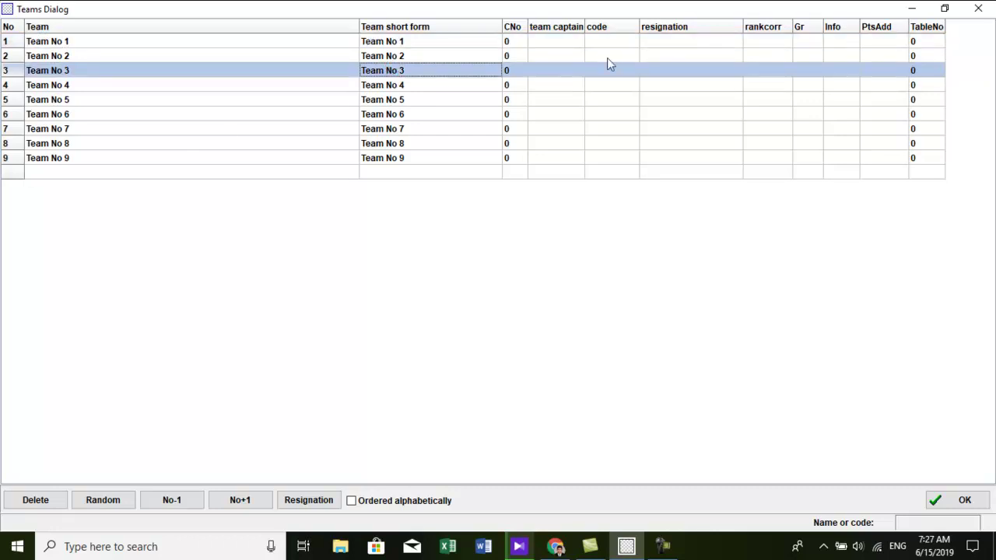
click(563, 54)
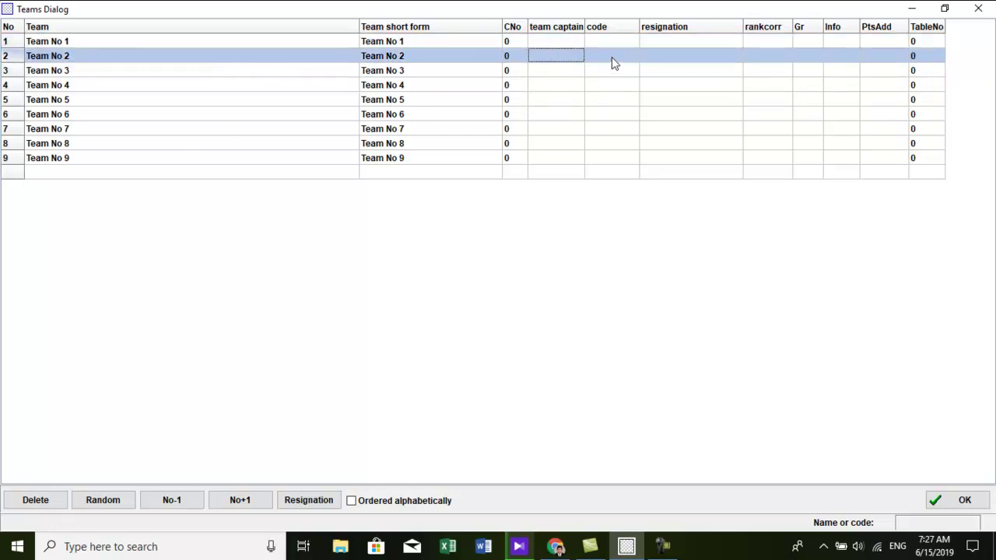
click(613, 57)
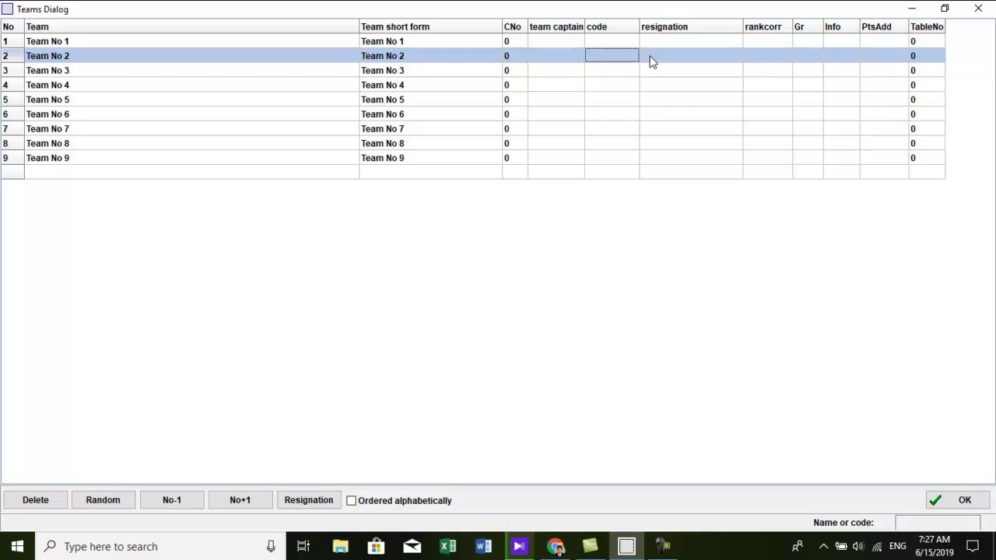
click(681, 56)
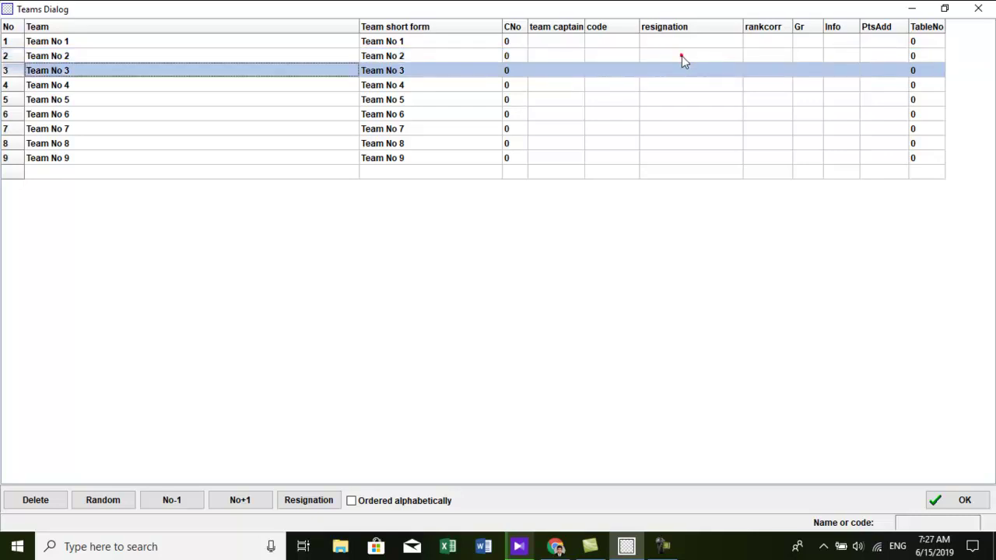
click(775, 53)
click(809, 55)
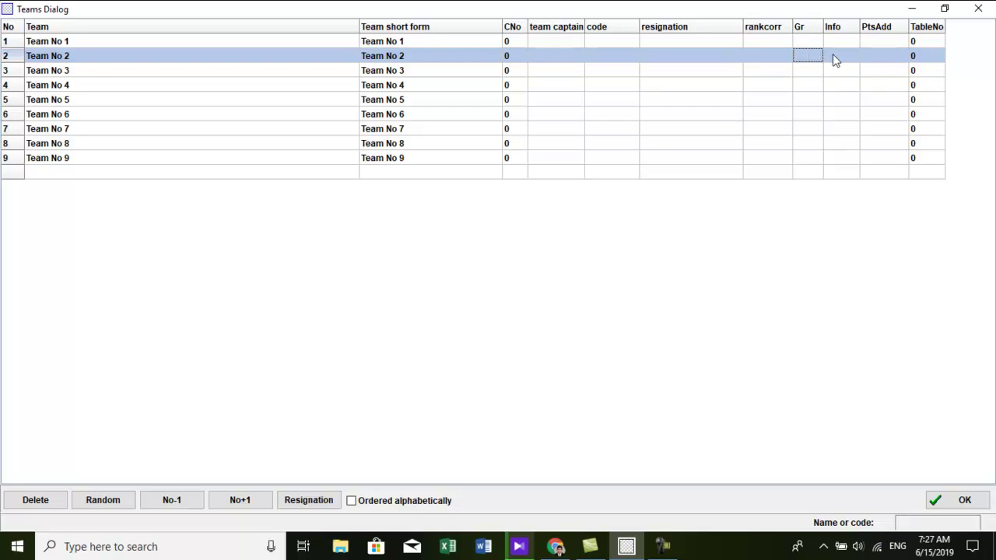
click(832, 56)
click(872, 58)
click(399, 87)
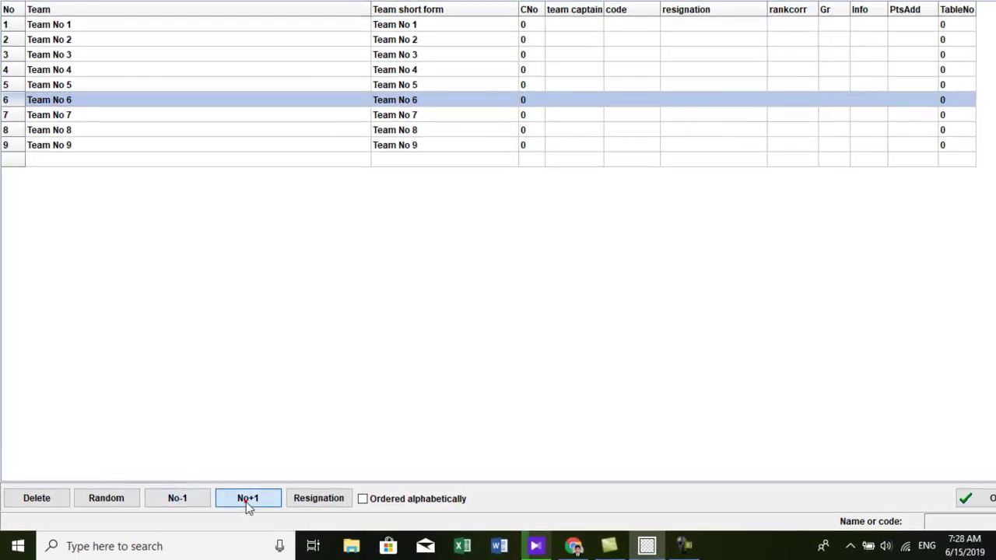
Move Team No 6 down one place and Team No 4 up to second.
click(246, 502)
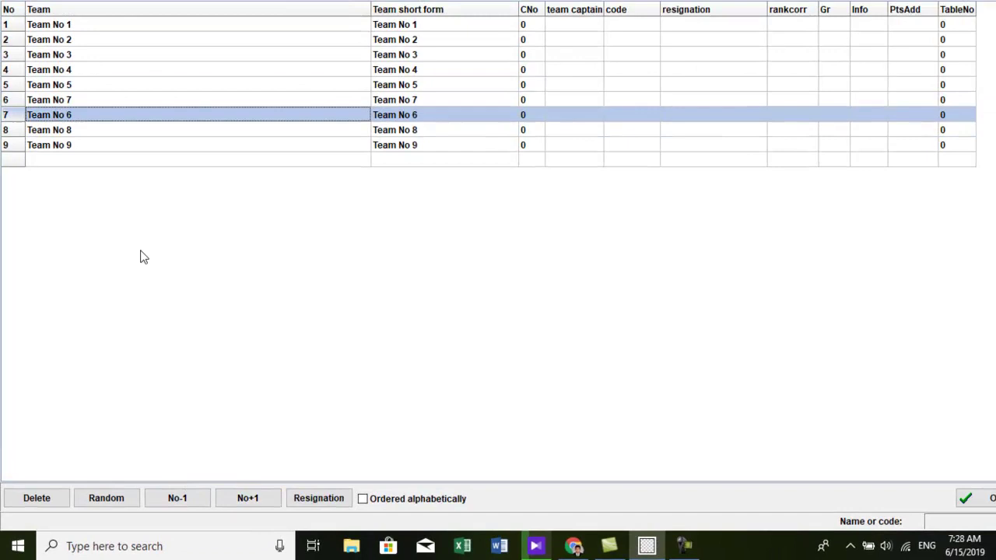
click(69, 70)
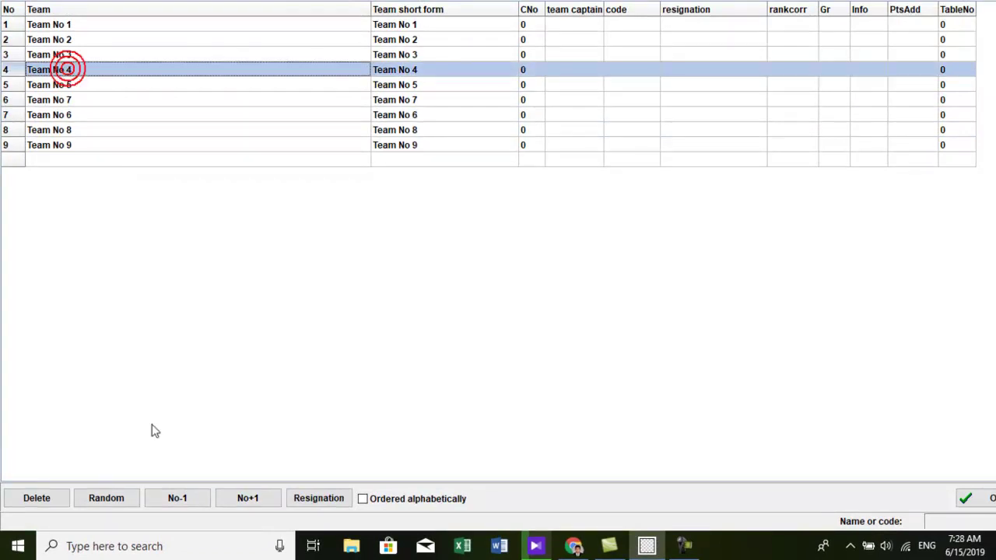
click(170, 502)
click(170, 502)
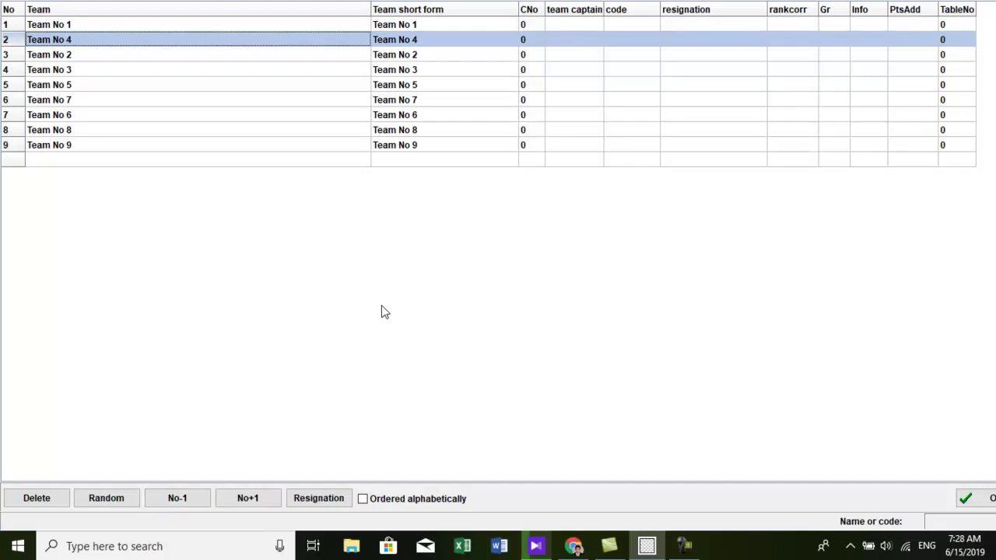
Withdraw Team No 5, keeping its played results counting.
click(342, 86)
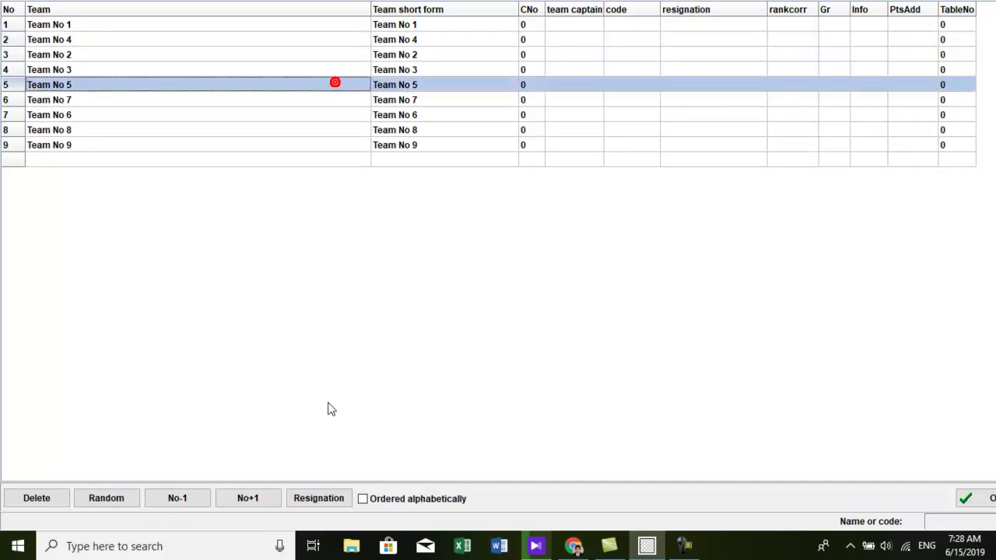
click(319, 499)
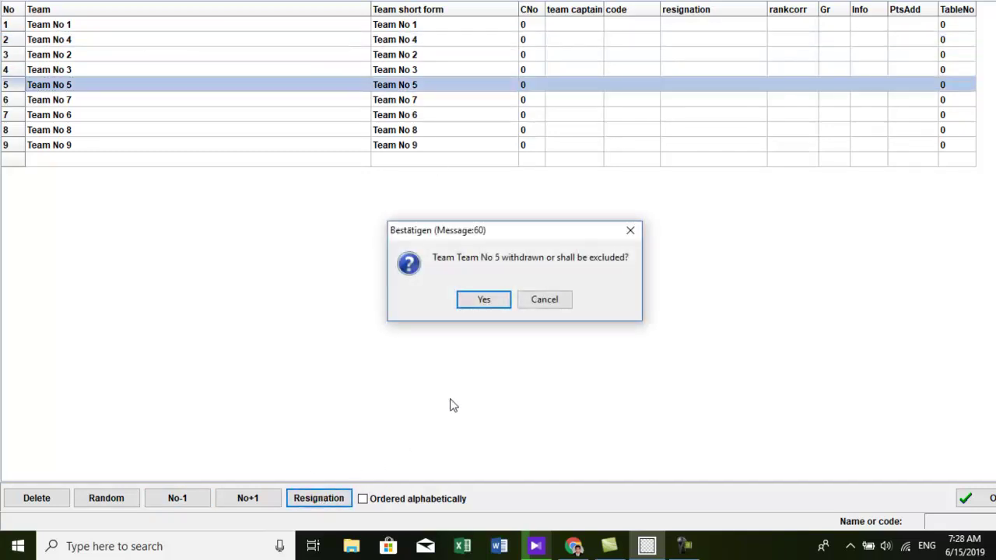
click(483, 301)
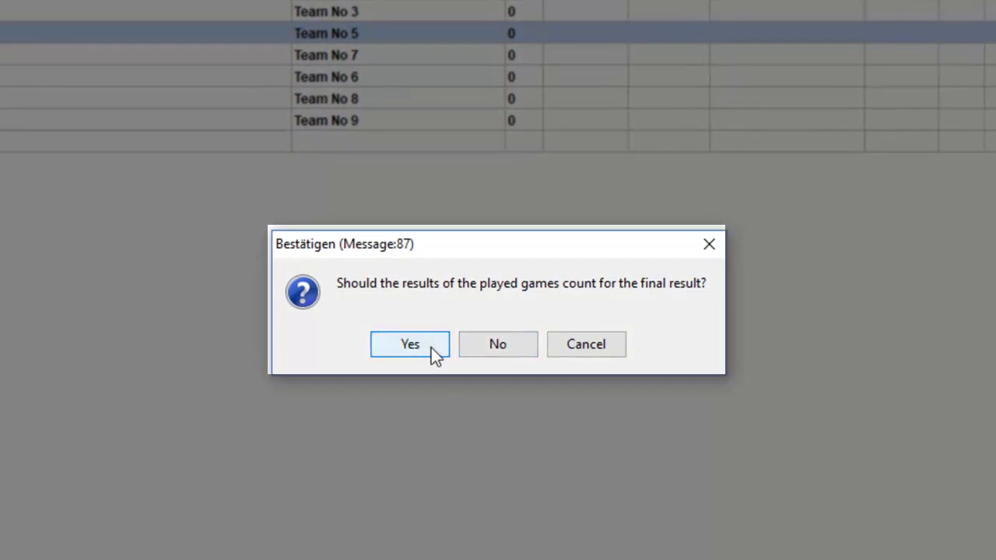
click(410, 345)
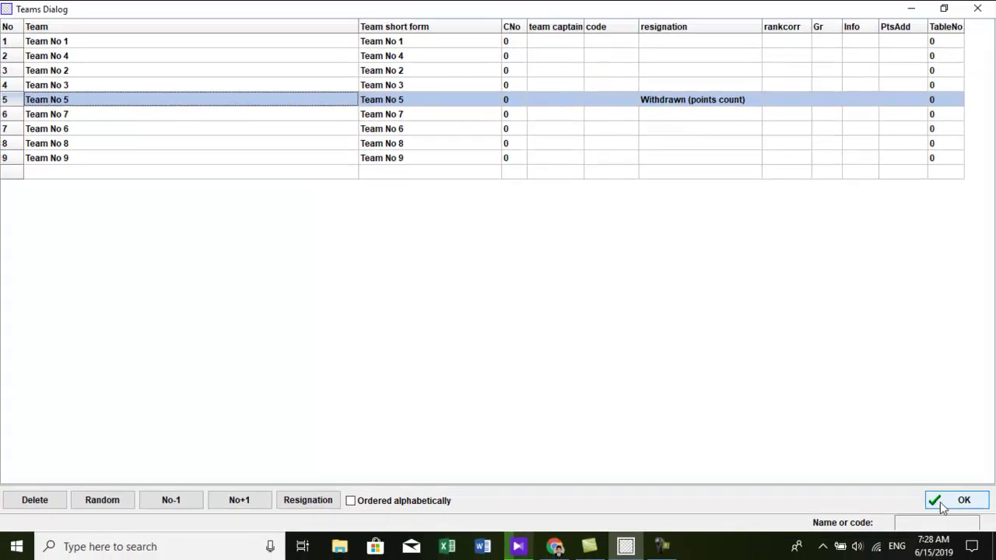
Save the team changes and open the round dates and times list.
click(941, 502)
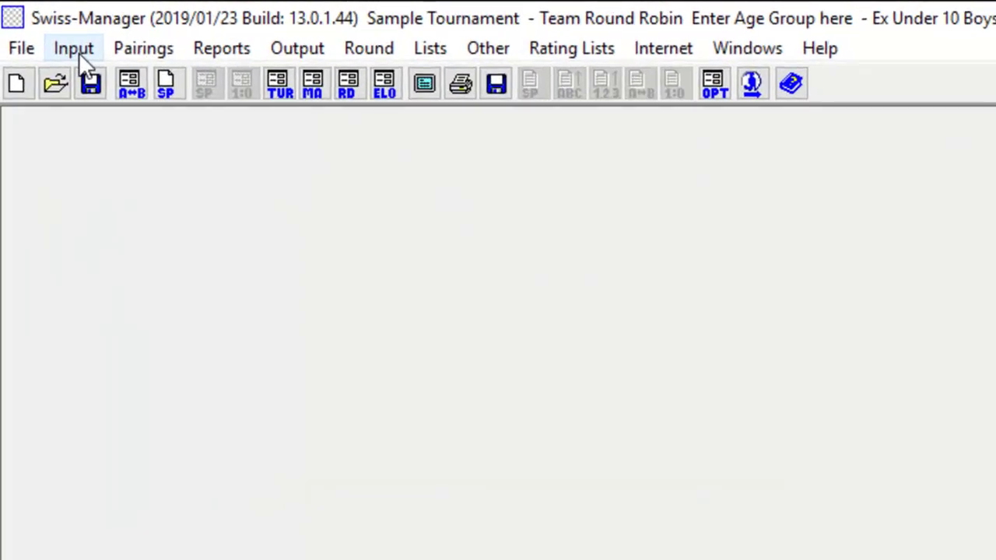
click(79, 52)
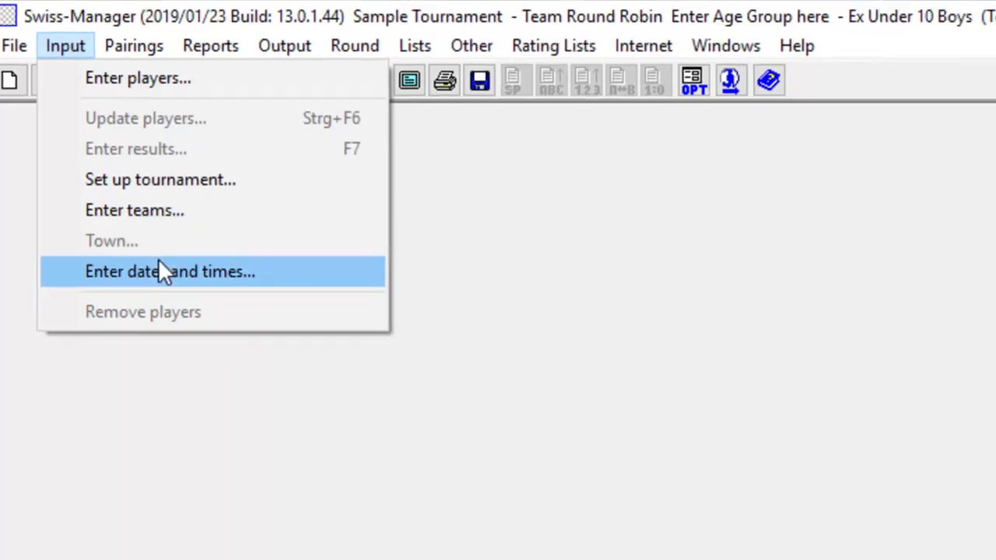
click(160, 263)
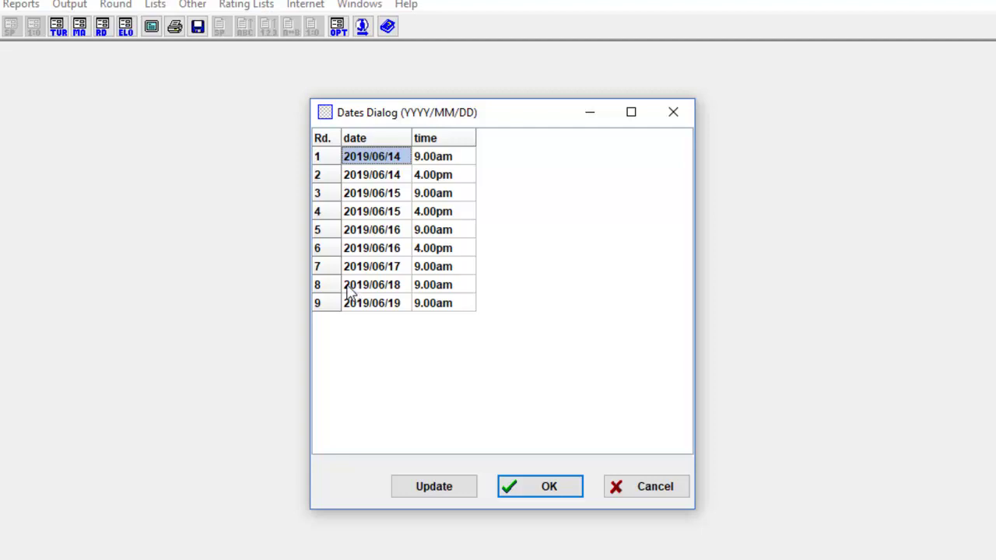
Select the round 3 and round 6 date cells in the Dates dialog.
click(389, 194)
click(389, 249)
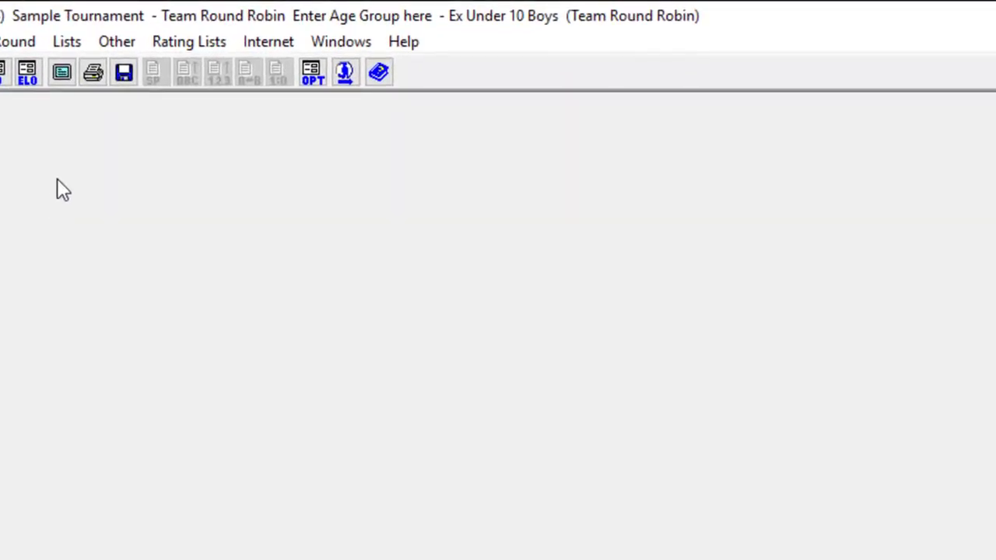
click(112, 47)
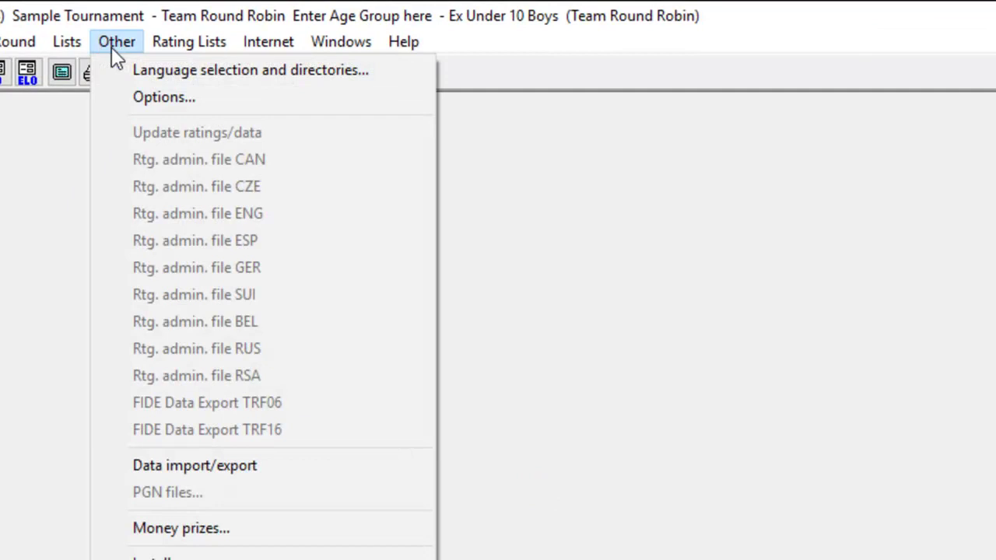
click(138, 99)
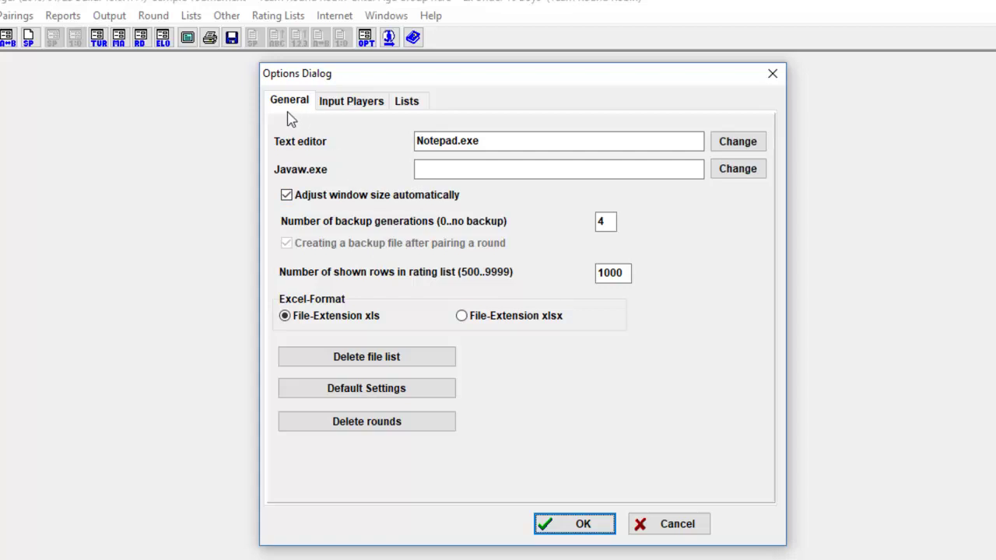
click(356, 102)
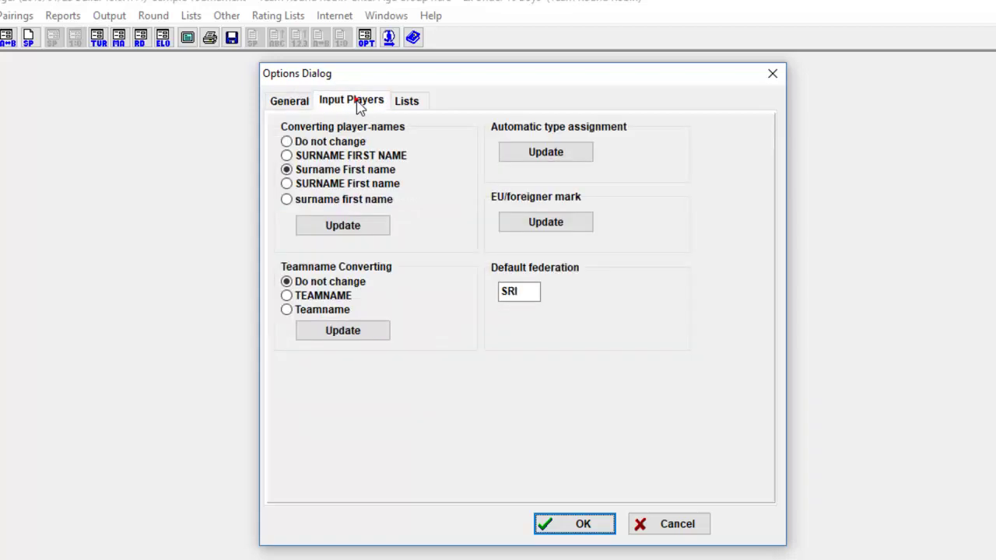
click(407, 106)
click(303, 111)
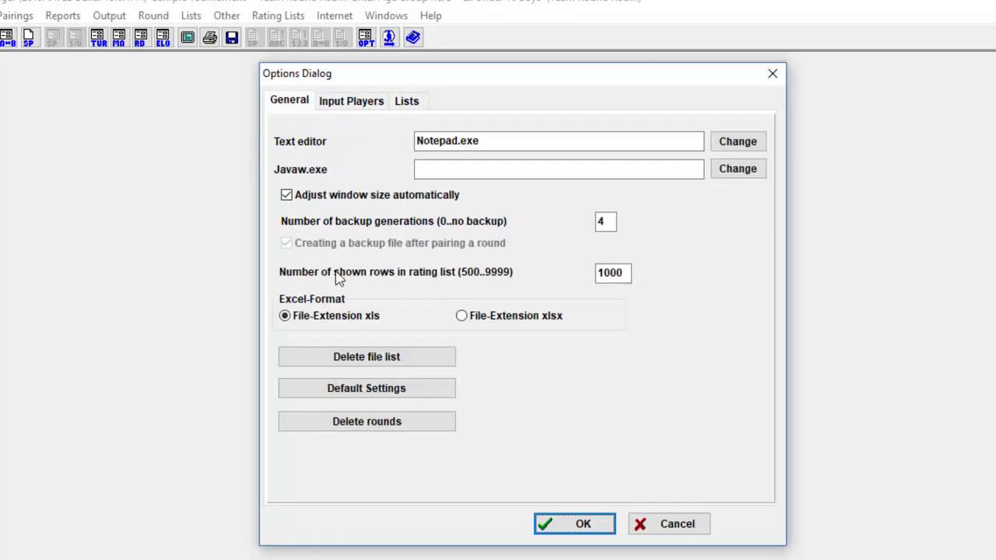
double_click(501, 141)
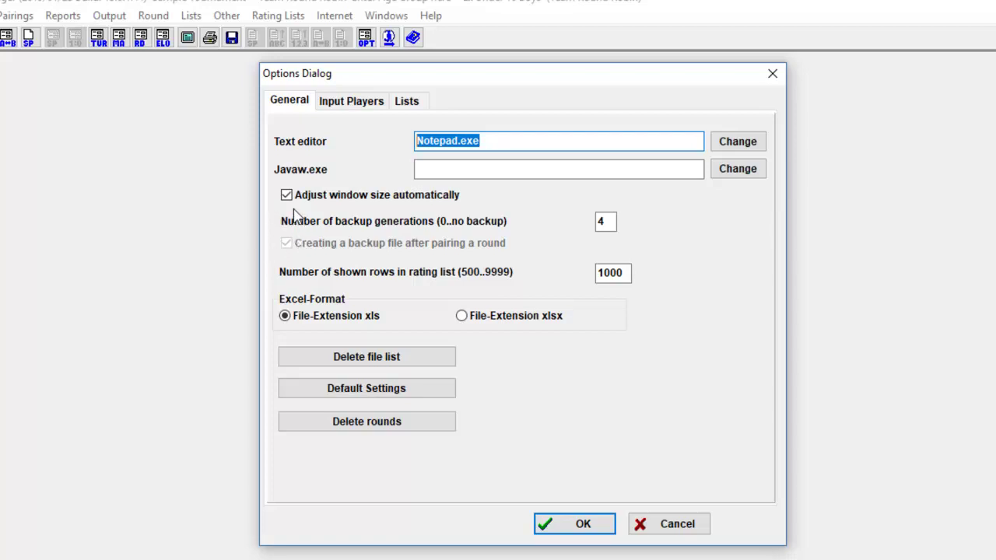
click(286, 194)
click(287, 195)
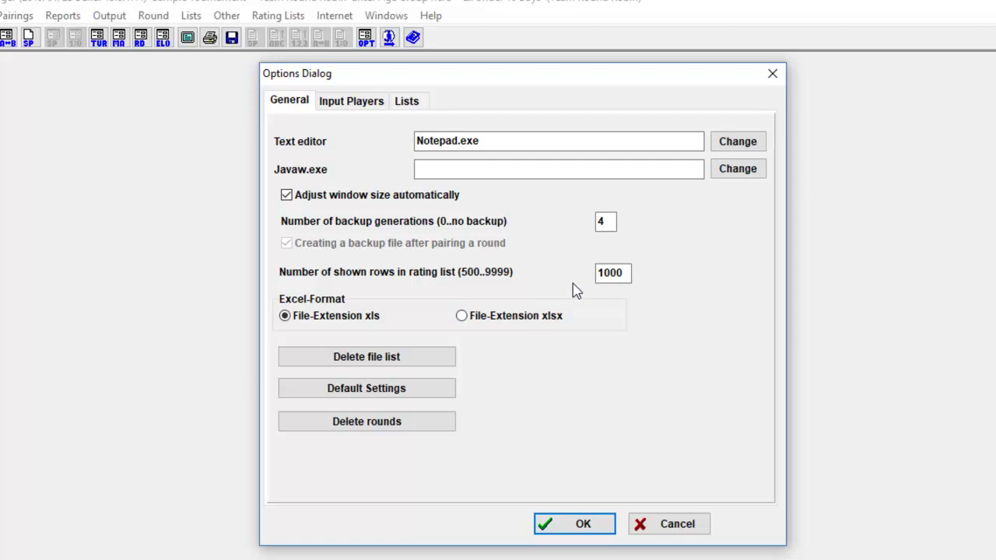
Reset the General options, including backup generations, to default settings.
double_click(603, 223)
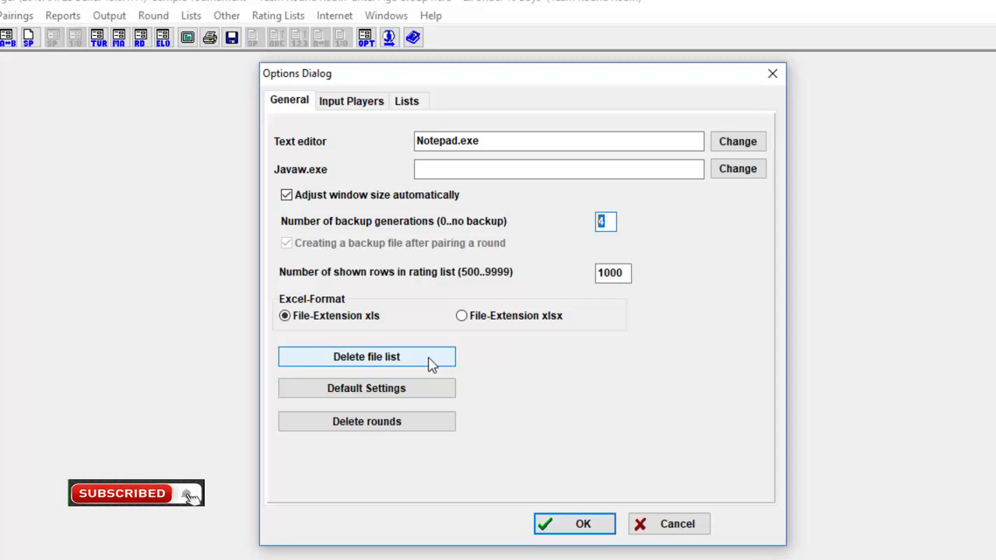
click(432, 389)
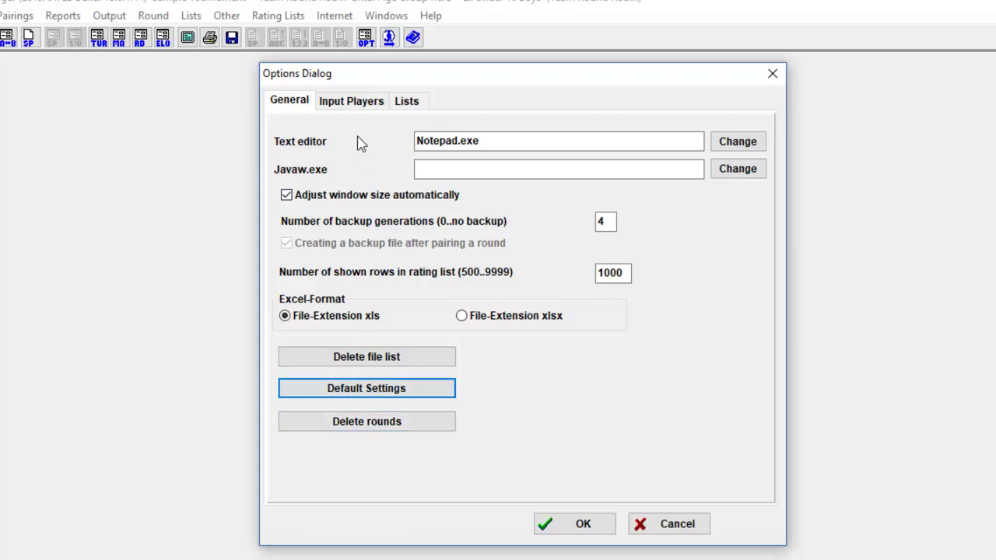
click(359, 101)
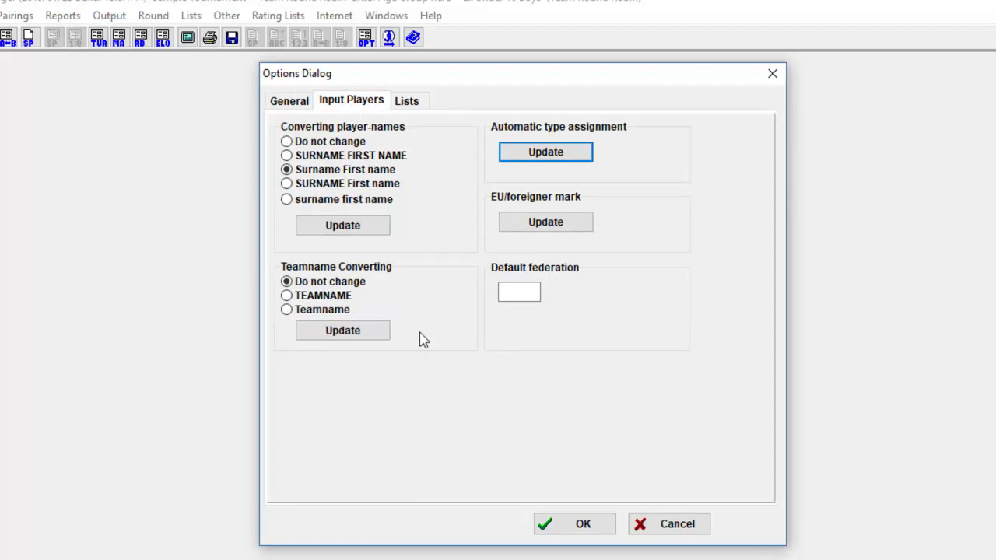
Convert player and club names to Surname First name format.
click(288, 157)
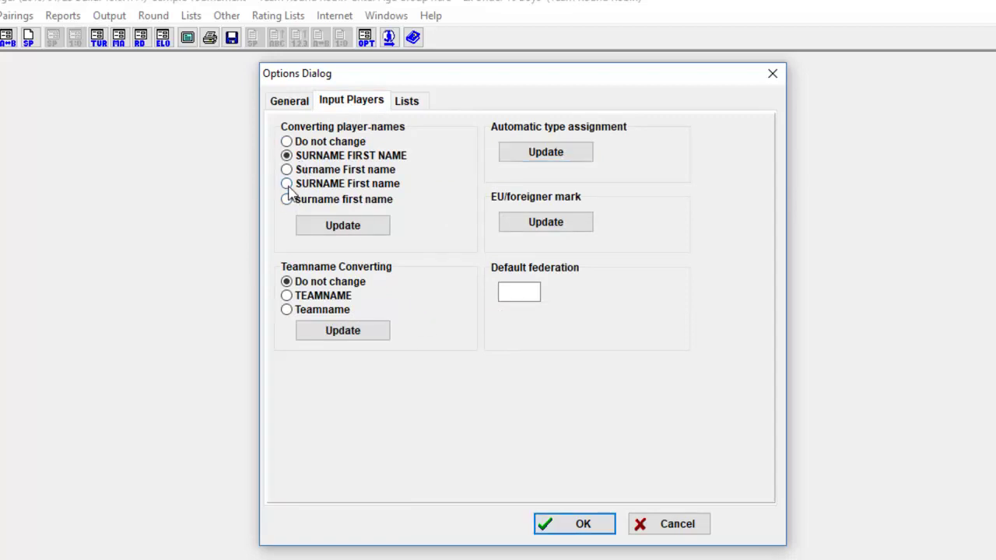
click(287, 184)
click(287, 170)
click(348, 232)
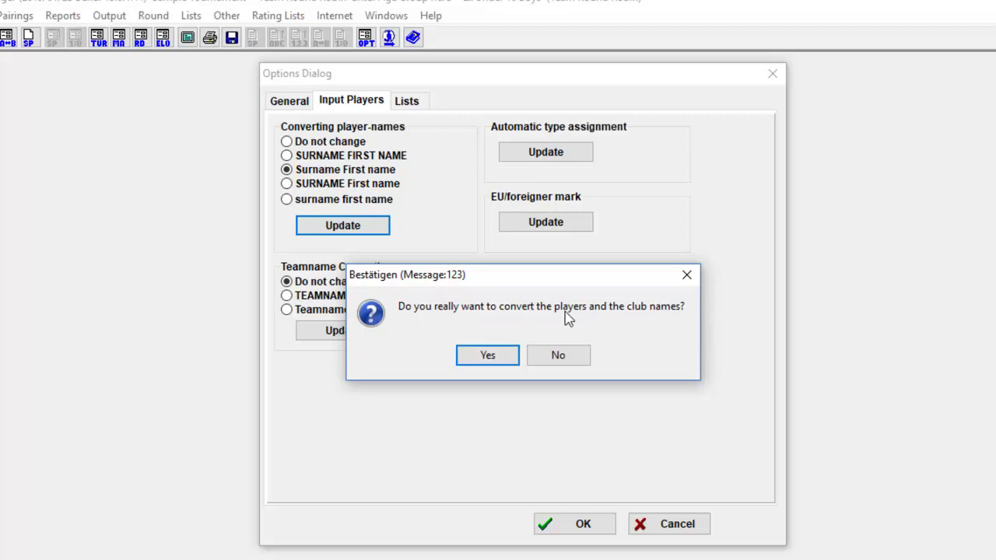
click(485, 357)
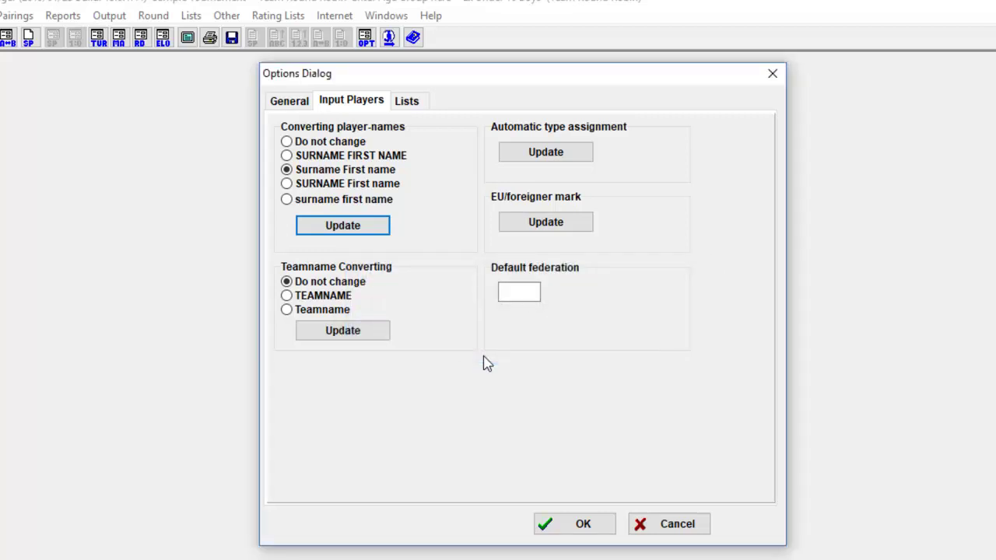
Convert team names to Teamname style.
click(319, 297)
click(316, 311)
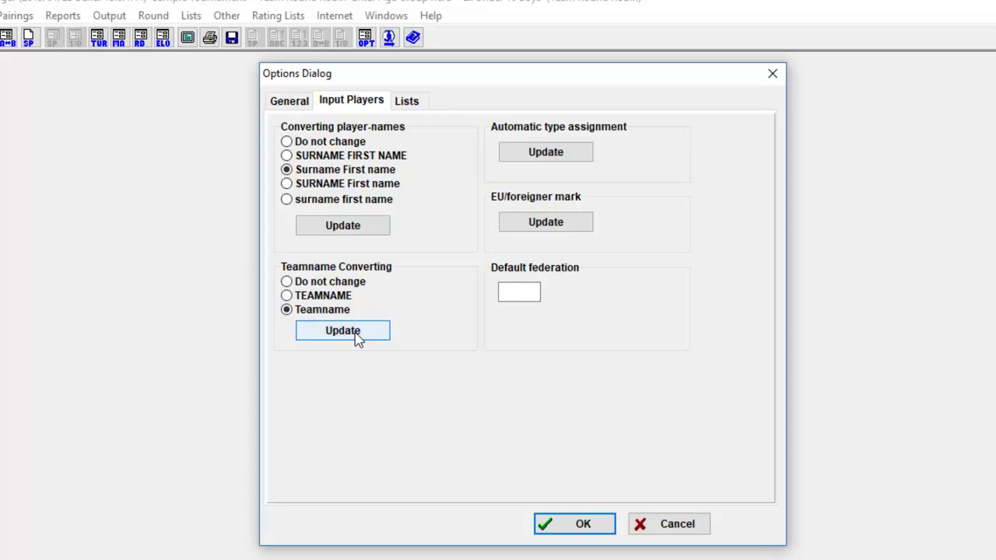
click(356, 339)
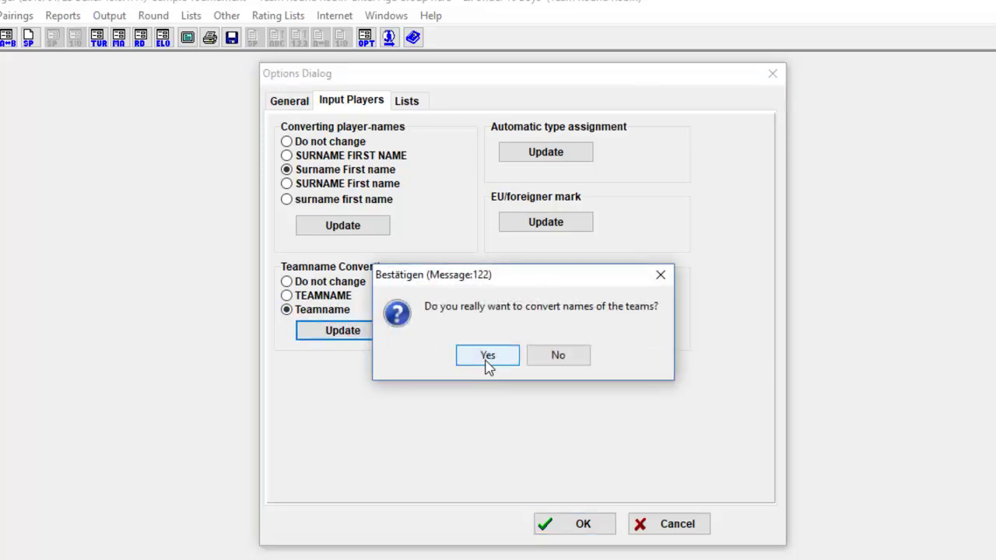
click(484, 358)
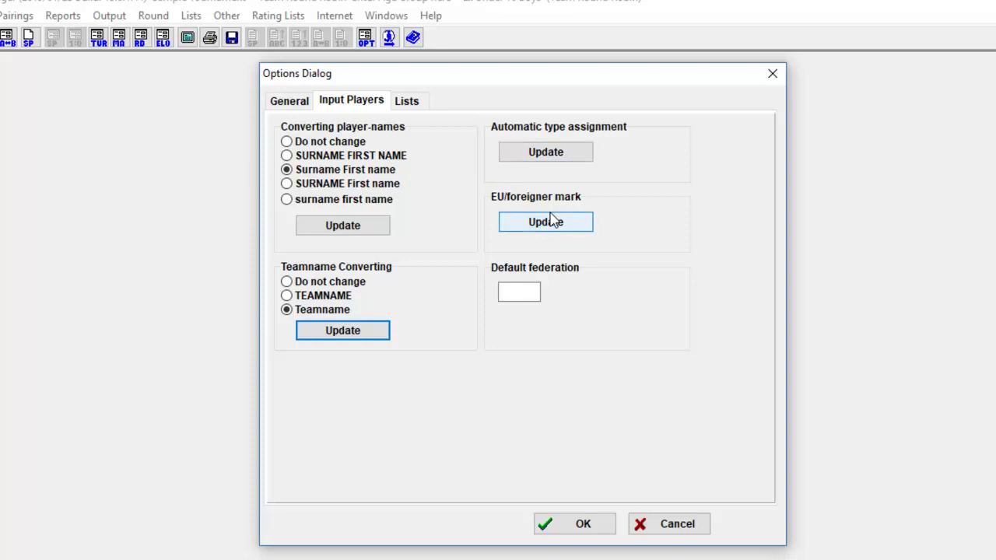
Start the default federation entry, trimming 'Sri' back to 'S'.
click(519, 293)
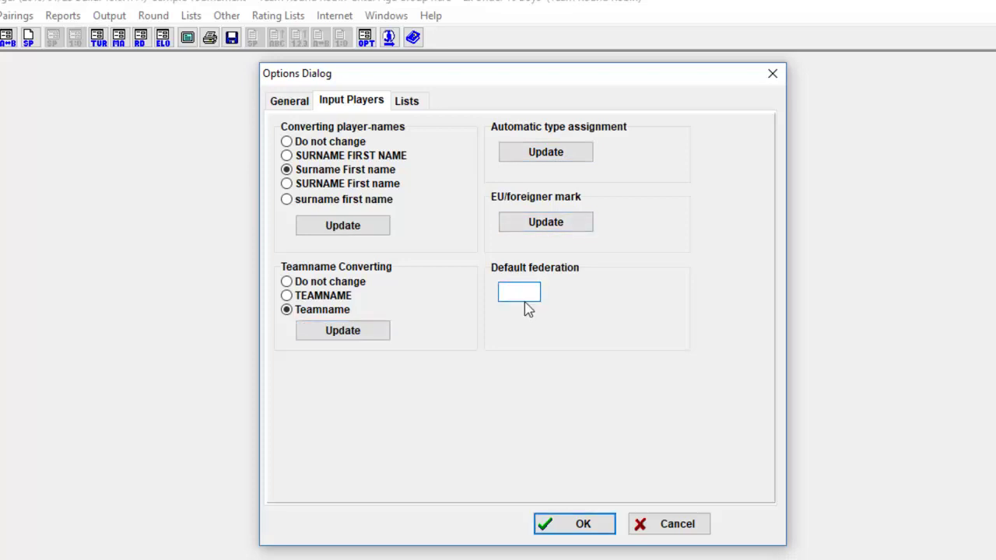
text(Sri)
key(BackSpace)
key(BackSpace)
Complete federation SRI; set lists to ½ scores, 1F/0F forfeits, comma-separated names.
text(RI)
click(408, 102)
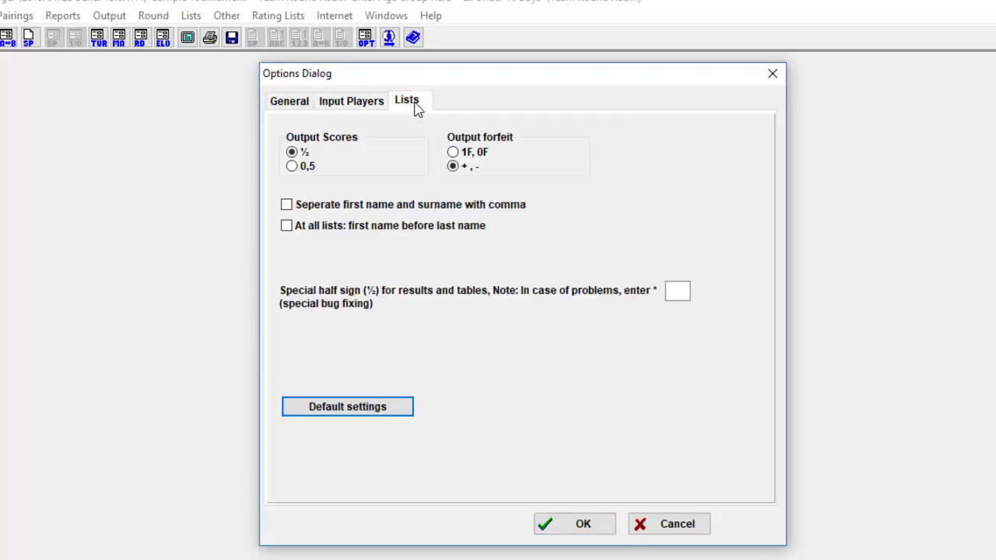
click(292, 166)
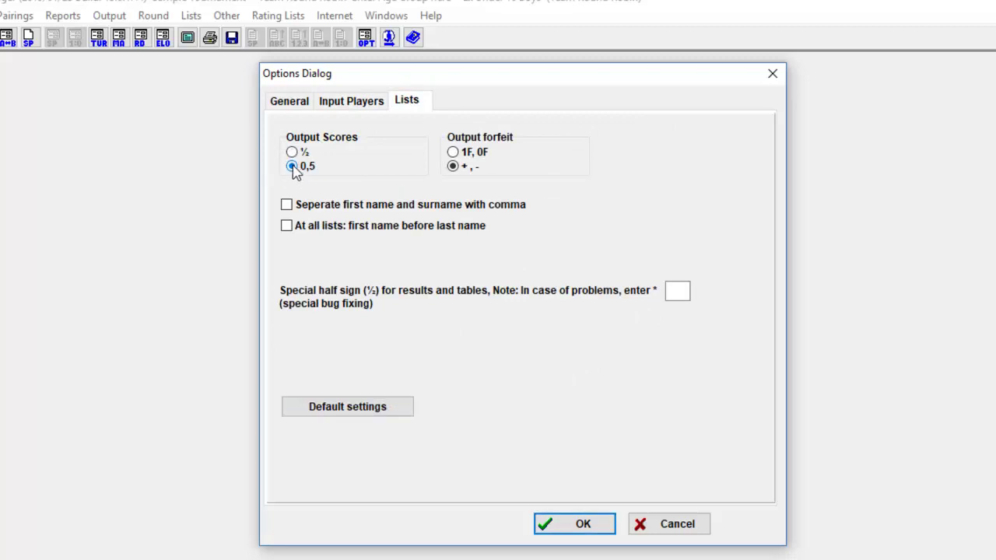
click(292, 152)
click(454, 152)
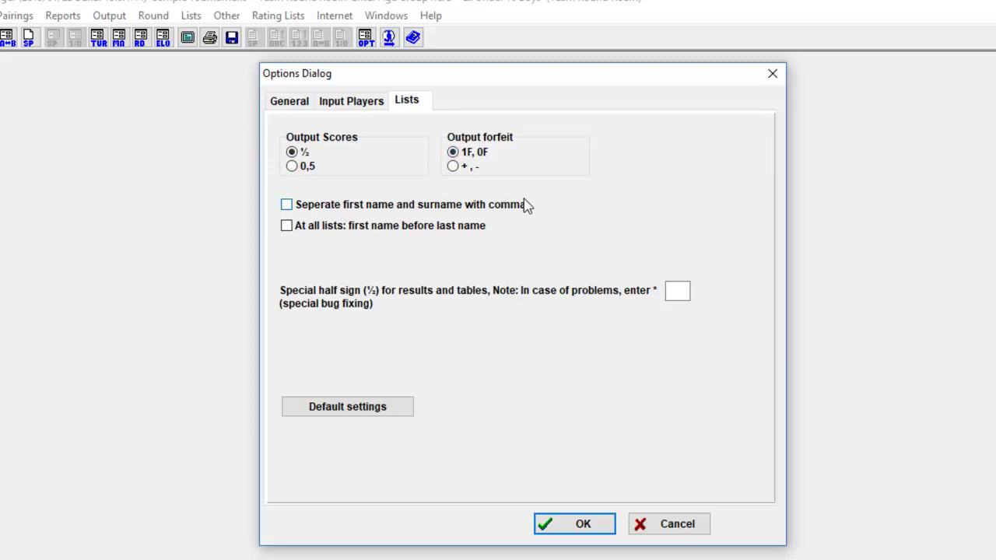
click(287, 205)
Put first names before last names on all lists, apply default list settings, and confirm.
click(286, 227)
click(675, 294)
click(366, 412)
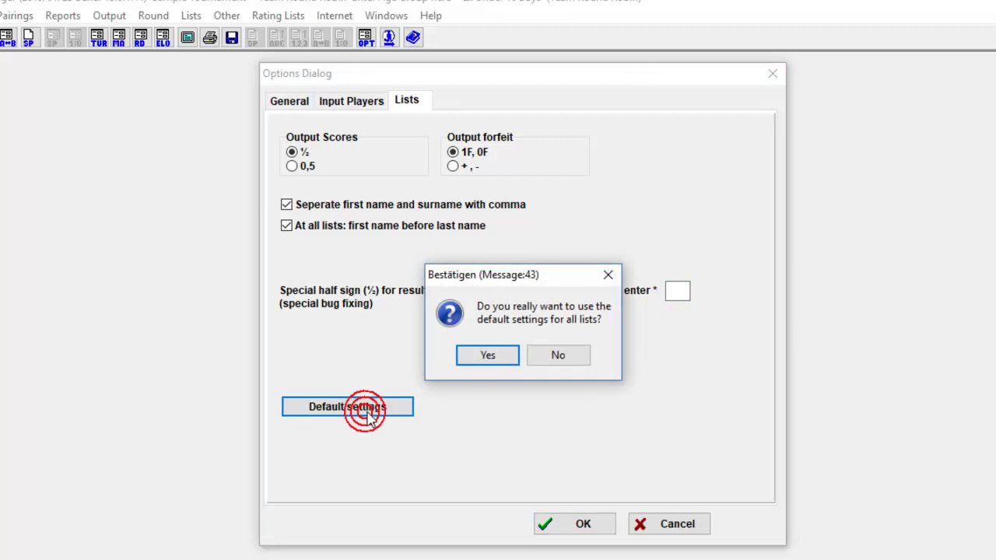
click(493, 355)
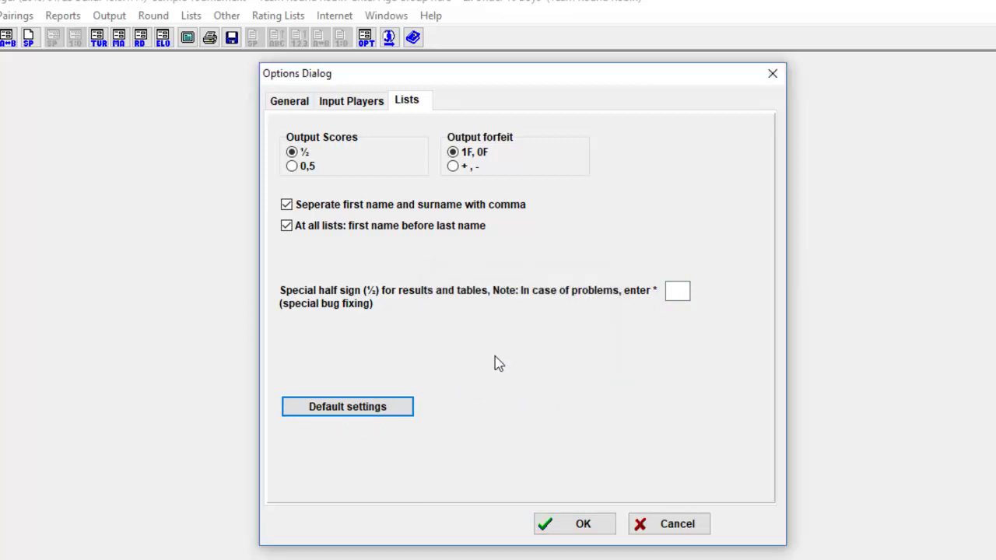
click(535, 444)
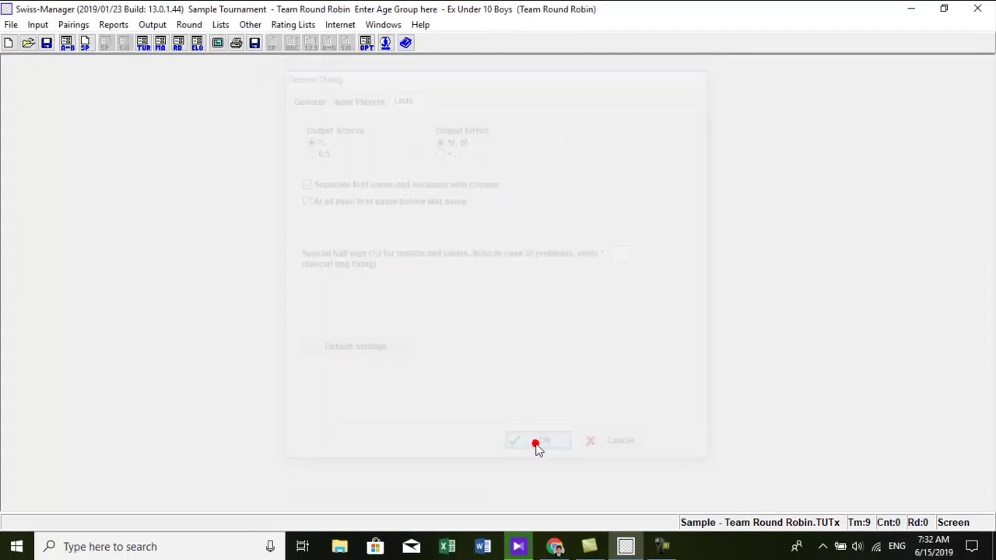